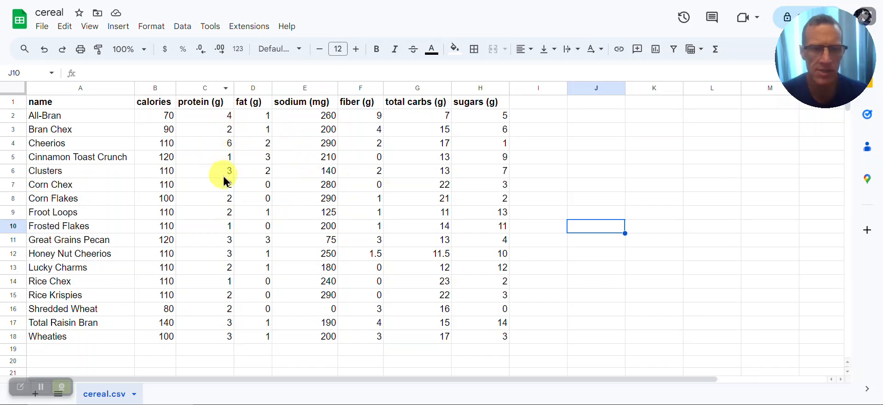
{"action": "left_click", "coordinate": [163, 174]}
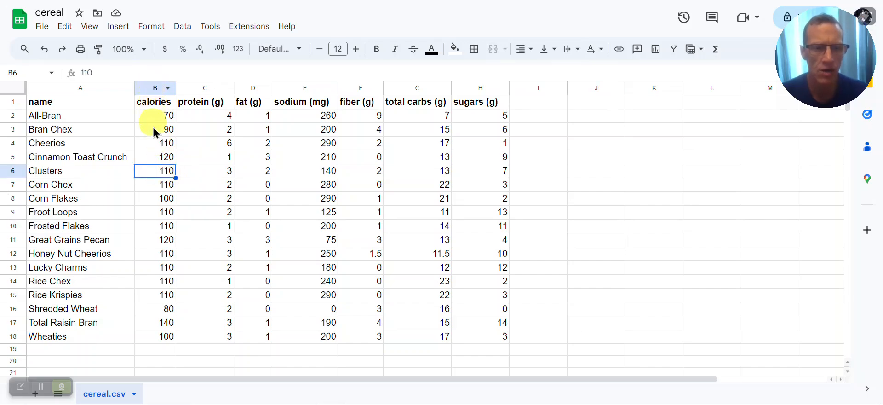
{"action": "double_click", "coordinate": [152, 167]}
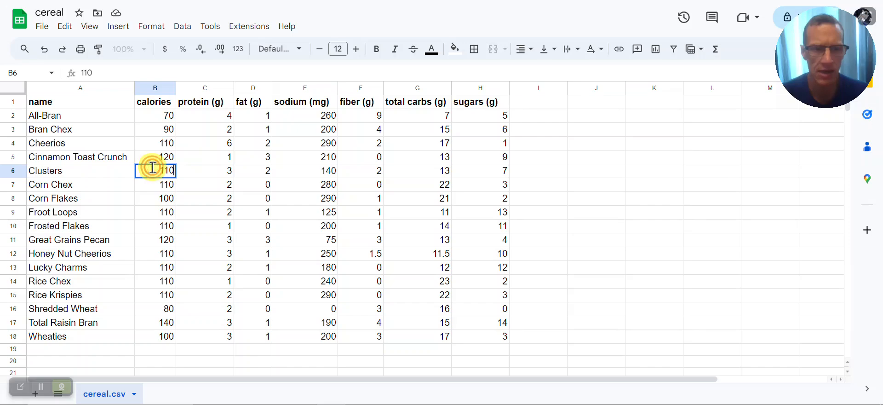
{"action": "left_click", "coordinate": [11, 171]}
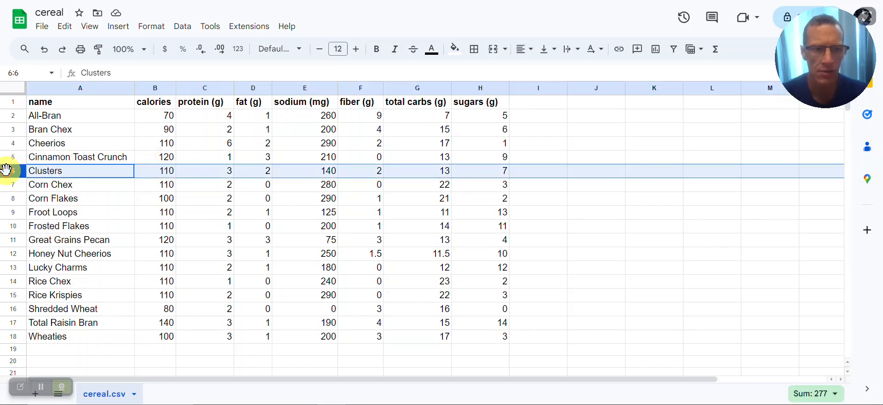
{"action": "left_click", "coordinate": [153, 87]}
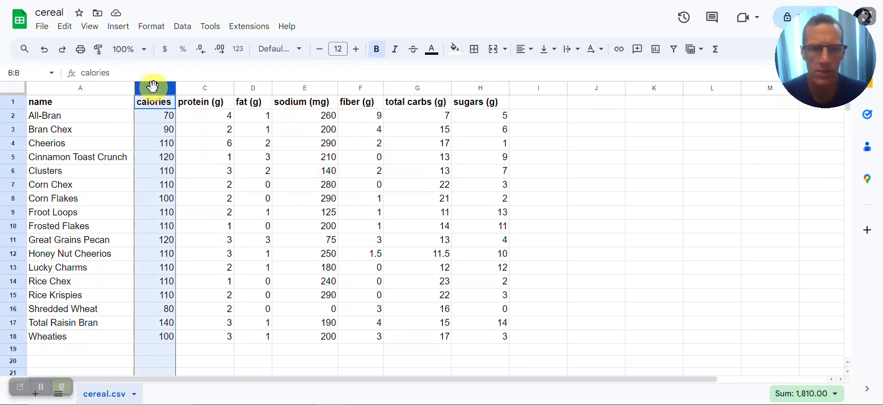
{"action": "left_click", "coordinate": [160, 122]}
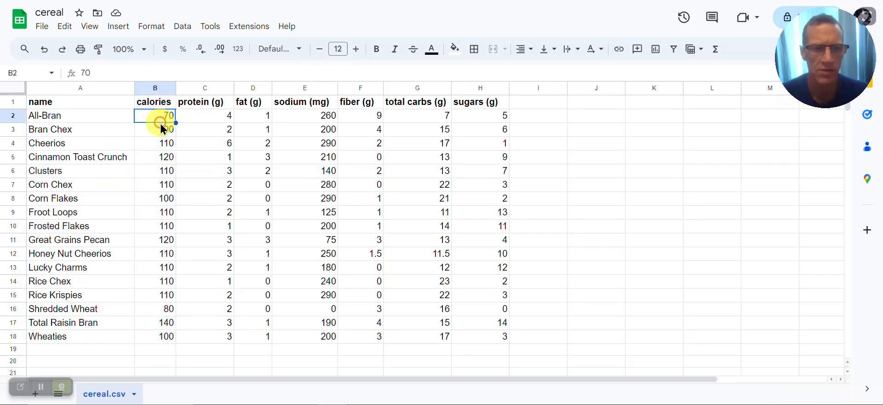
Freeze the first row so the column headers stay in view, and check it against the rows further down
{"action": "left_click", "coordinate": [90, 27]}
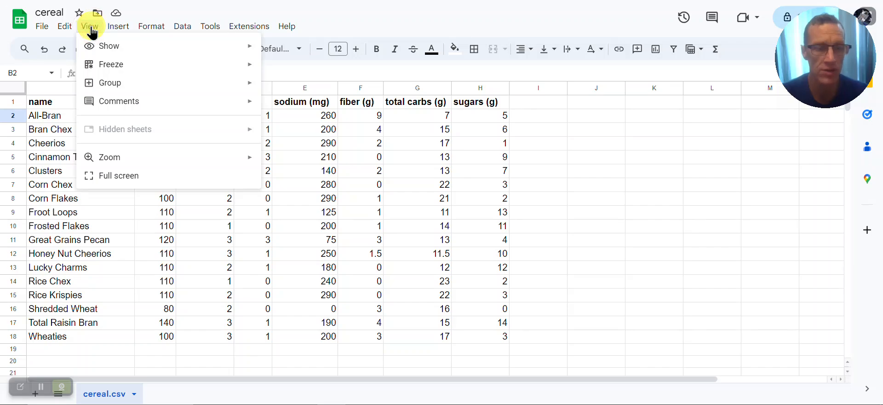
{"action": "mouse_move", "coordinate": [92, 64]}
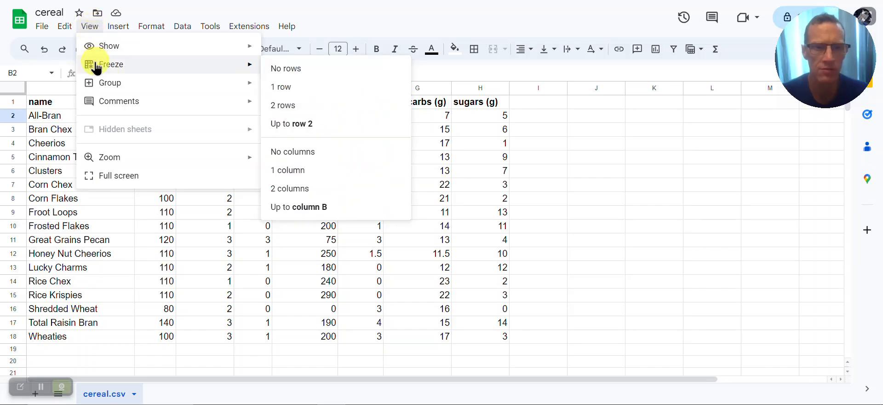
{"action": "left_click", "coordinate": [311, 89]}
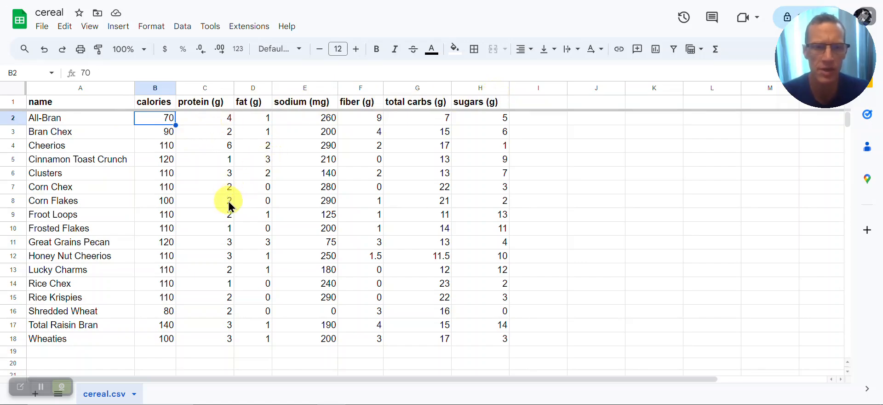
{"action": "scroll", "coordinate": [228, 205], "scroll_direction": "down", "scroll_amount": 10}
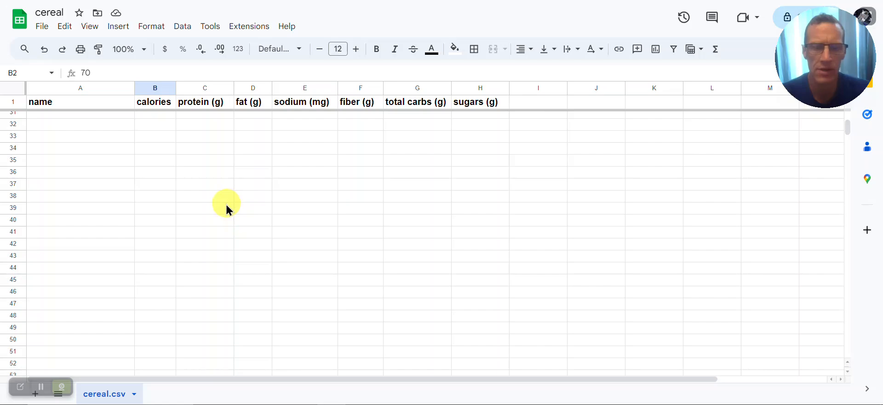
{"action": "scroll", "coordinate": [226, 211], "scroll_direction": "up", "scroll_amount": 10}
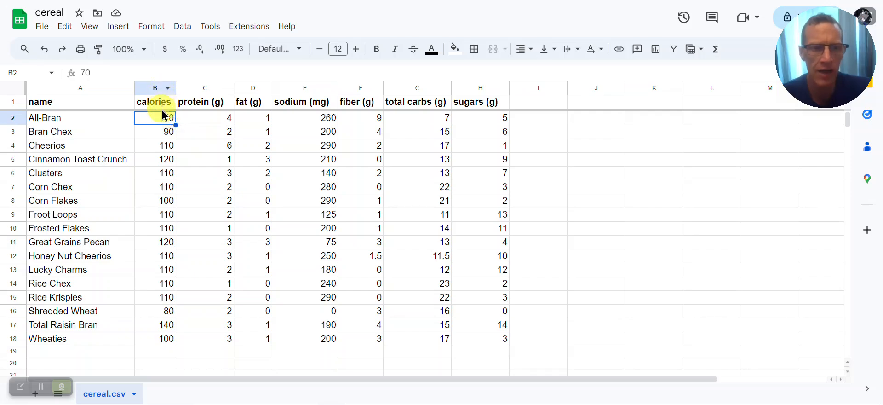
{"action": "left_click", "coordinate": [14, 93]}
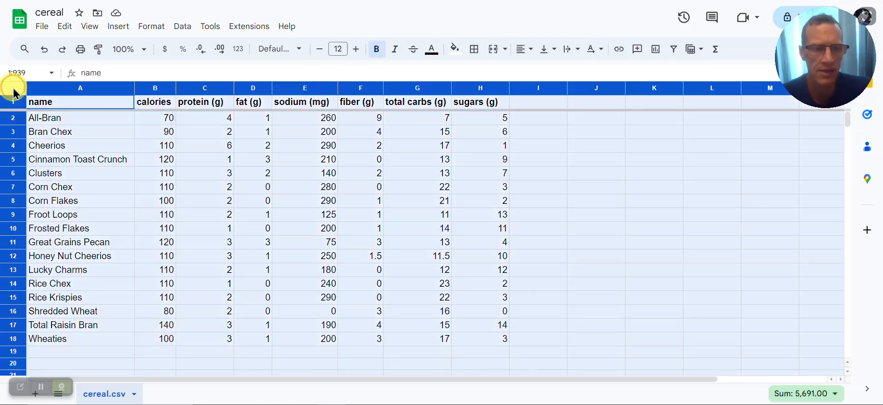
{"action": "left_click", "coordinate": [42, 123]}
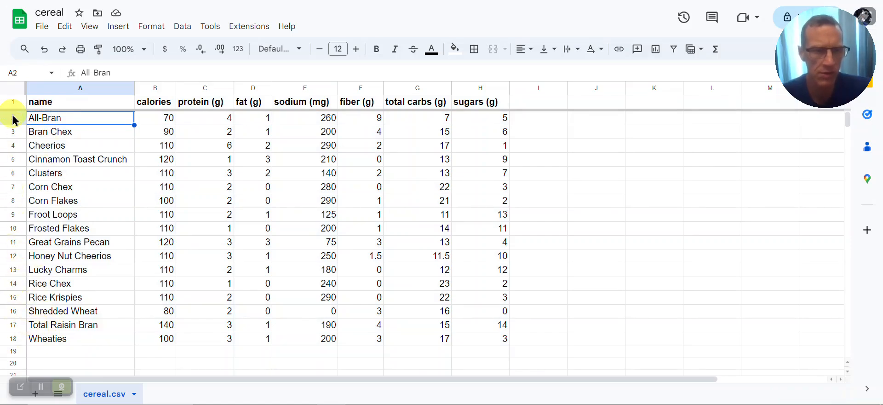
{"action": "left_click_drag", "start_coordinate": [15, 102], "coordinate": [30, 329]}
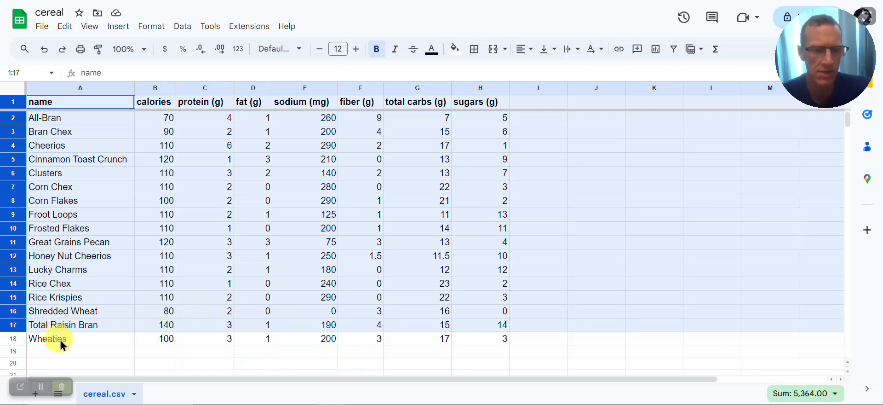
{"action": "left_click", "coordinate": [77, 353]}
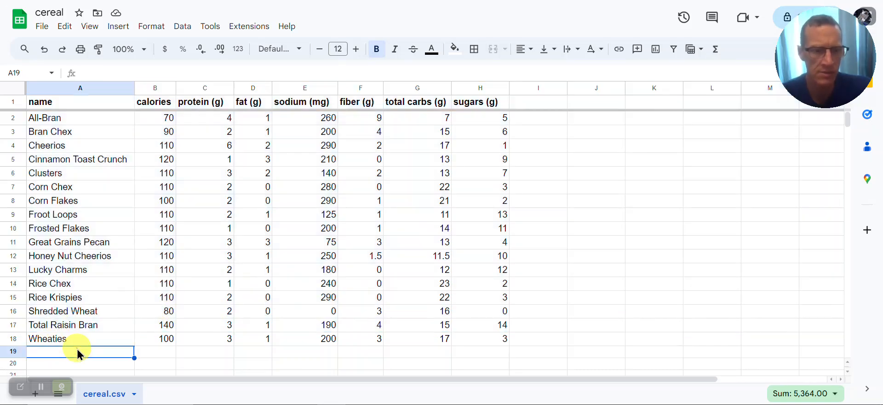
Sort the whole sheet by the calories column in A to Z order, treating the first row as a header row
{"action": "left_click", "coordinate": [14, 89]}
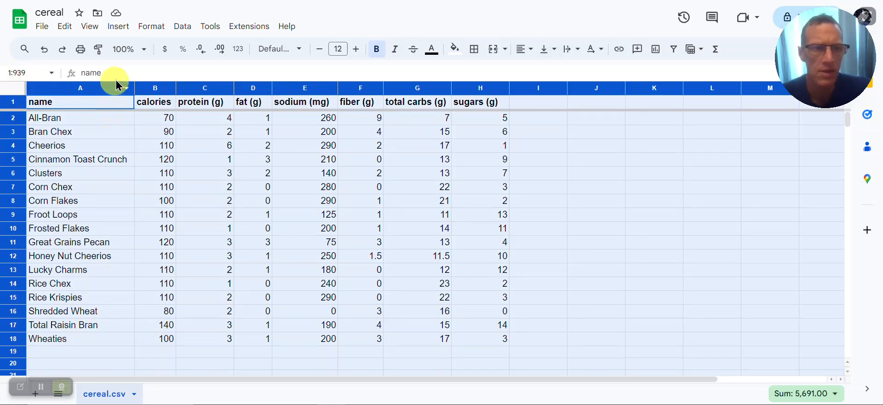
{"action": "left_click", "coordinate": [180, 32]}
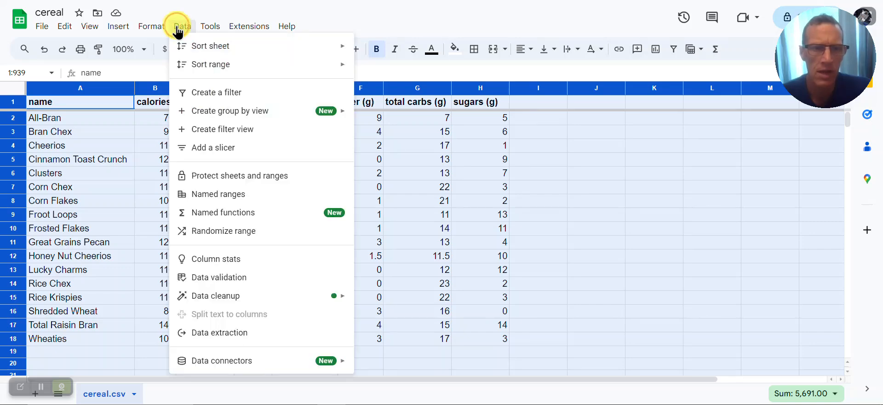
{"action": "mouse_move", "coordinate": [205, 69]}
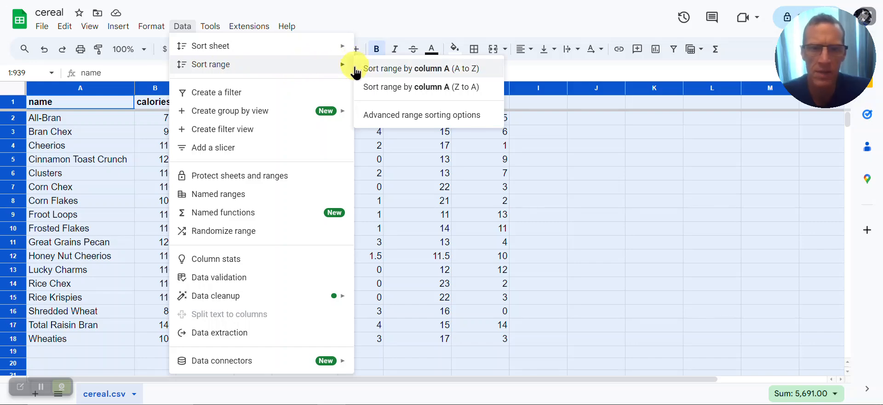
{"action": "left_click", "coordinate": [389, 119]}
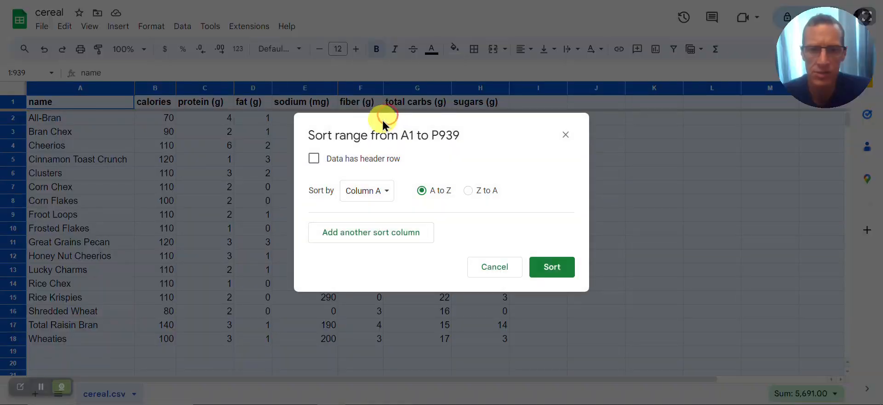
{"action": "left_click", "coordinate": [380, 191]}
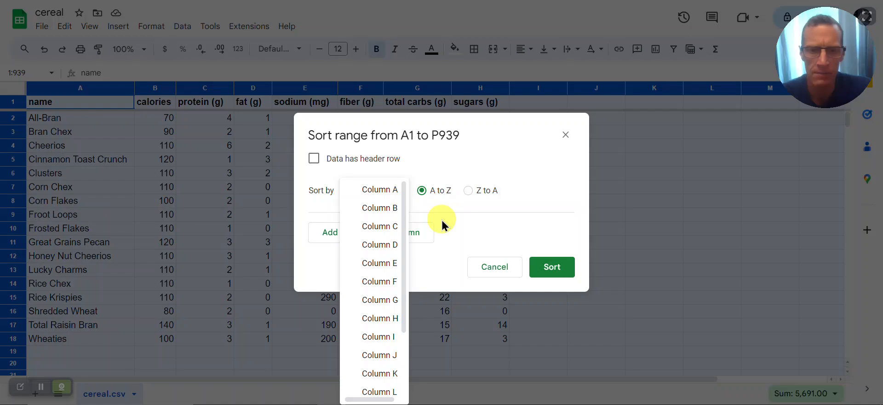
{"action": "left_click", "coordinate": [314, 159]}
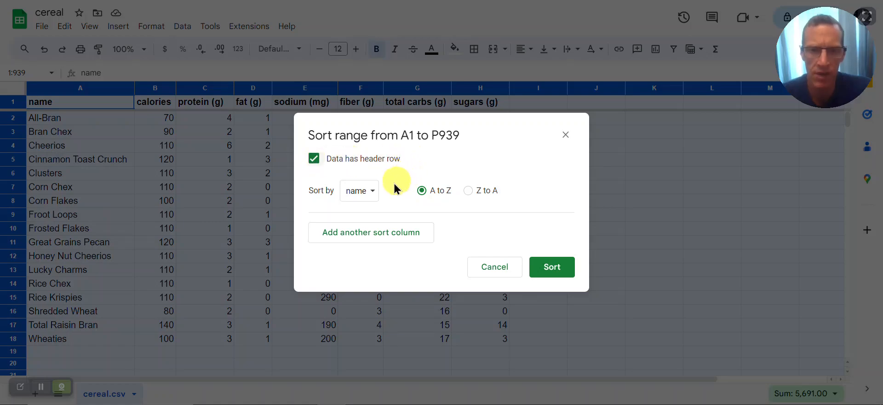
{"action": "left_click", "coordinate": [368, 198]}
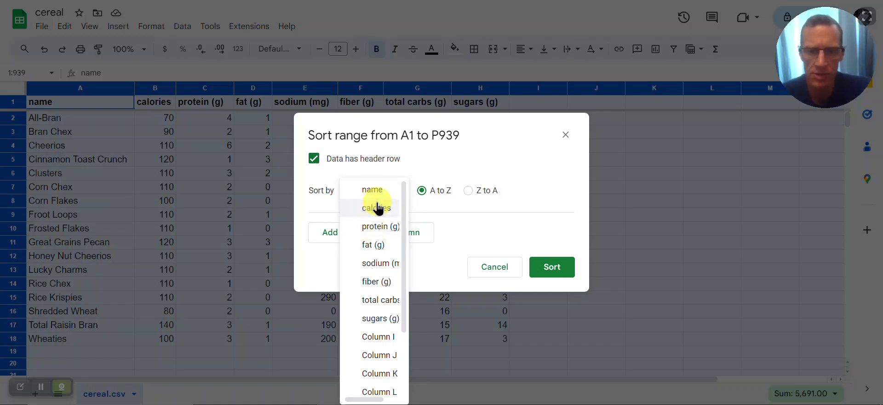
{"action": "left_click", "coordinate": [376, 204]}
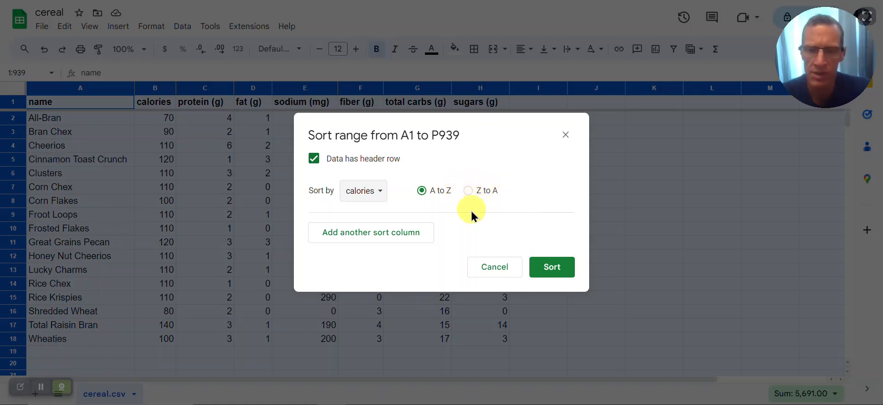
{"action": "left_click", "coordinate": [551, 266]}
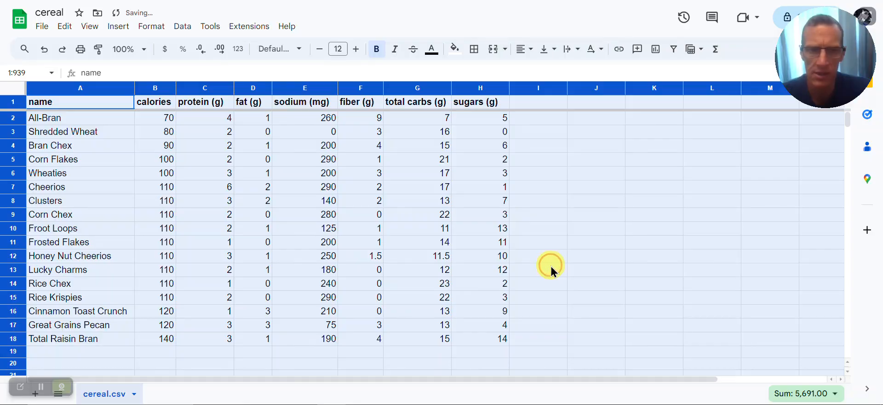
Label the row below the last cereal "Averages" in cell A19
{"action": "left_click", "coordinate": [223, 227]}
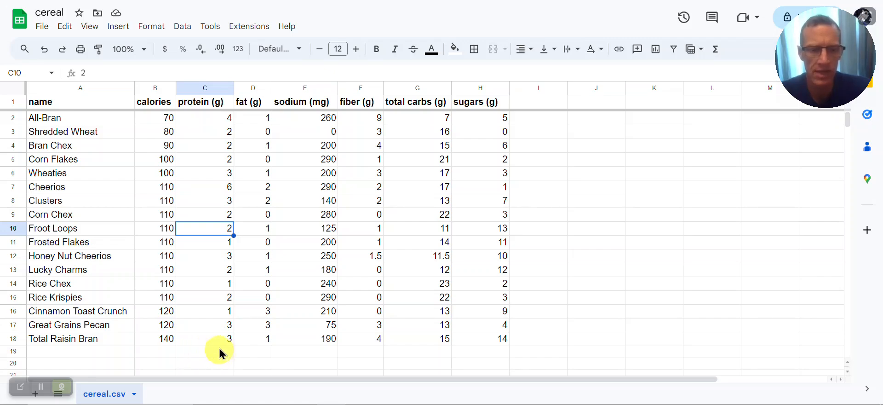
{"action": "left_click", "coordinate": [102, 358]}
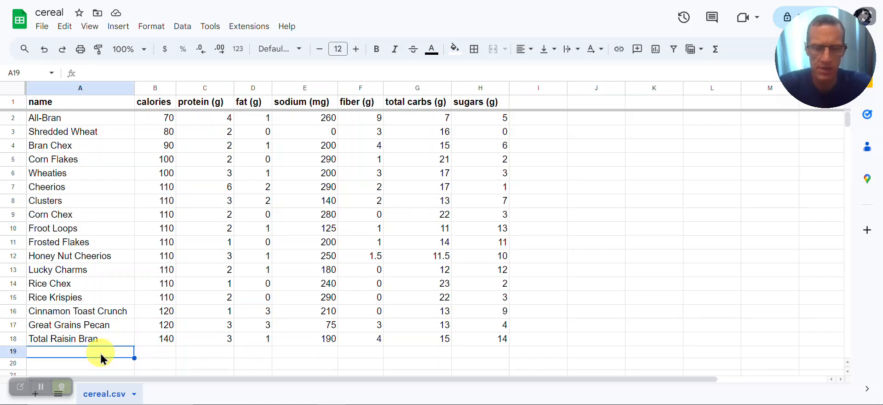
{"action": "type", "text": "Averages"}
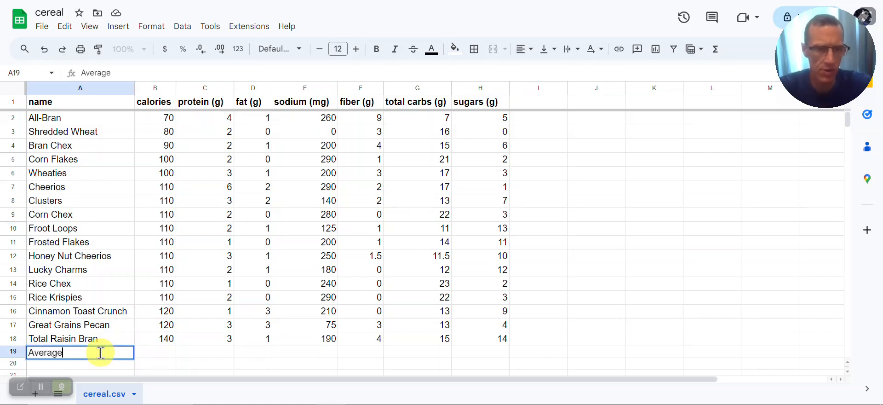
{"action": "left_click", "coordinate": [209, 354]}
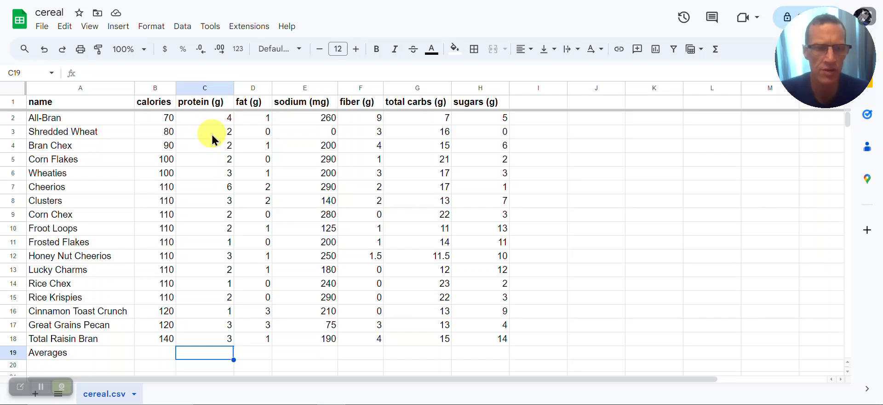
{"action": "left_click", "coordinate": [122, 29]}
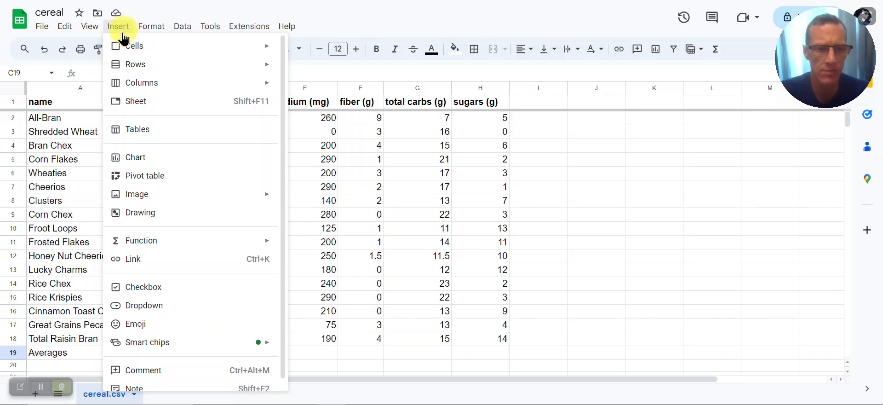
{"action": "mouse_move", "coordinate": [167, 246]}
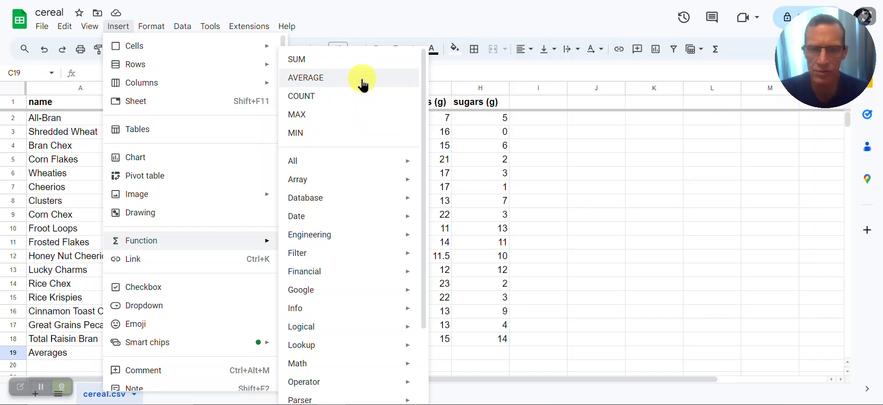
{"action": "left_click", "coordinate": [486, 18]}
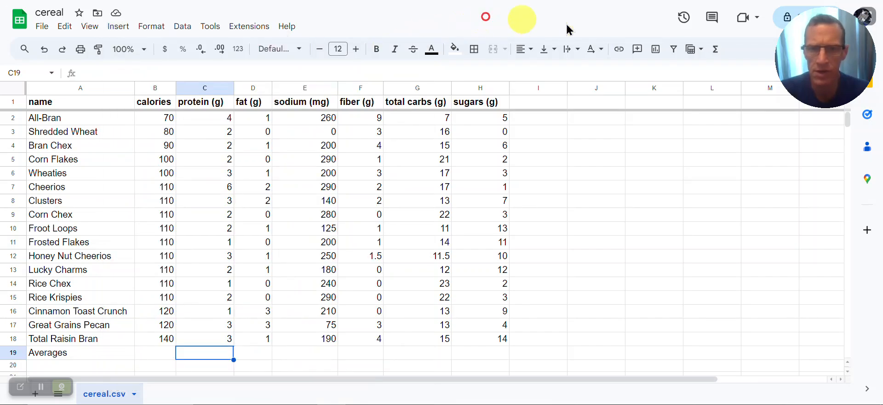
Calculate the average protein in cell C19 with the AVERAGE function over C2:C18, and select the result cell
{"action": "left_click", "coordinate": [717, 52]}
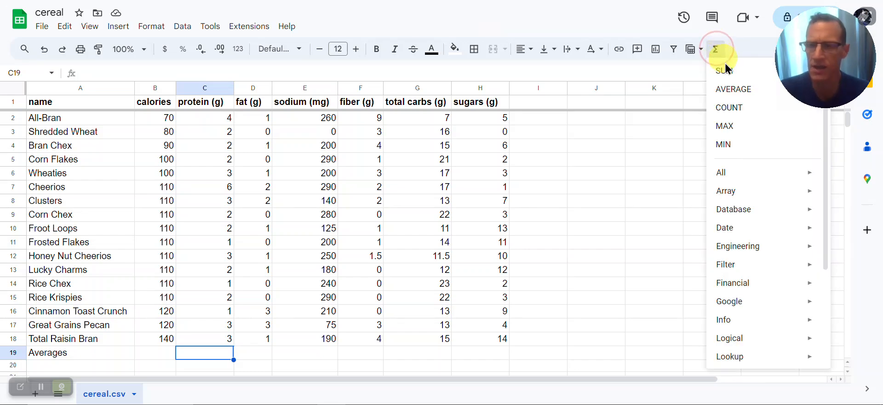
{"action": "left_click", "coordinate": [727, 89]}
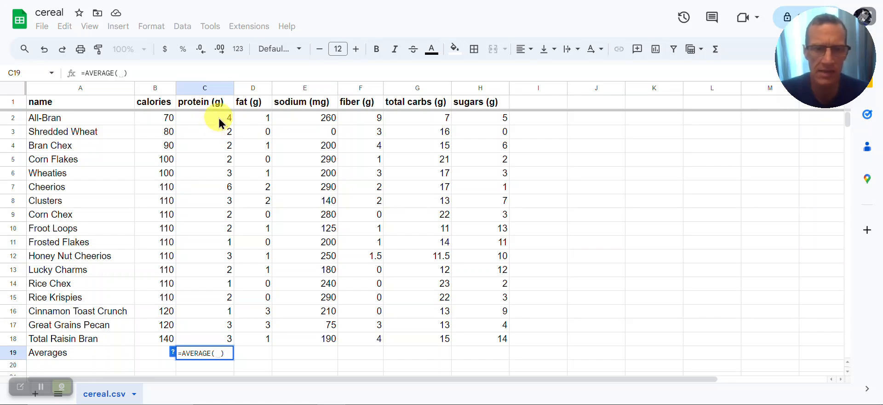
{"action": "left_click_drag", "start_coordinate": [219, 123], "coordinate": [220, 339]}
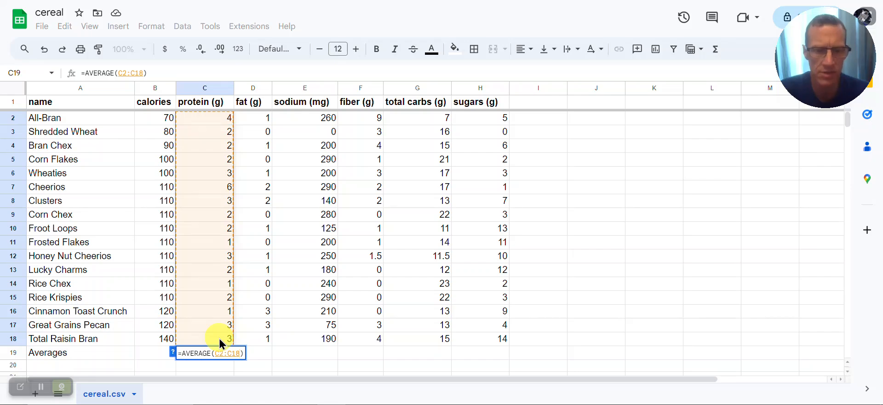
{"action": "key", "text": "Return"}
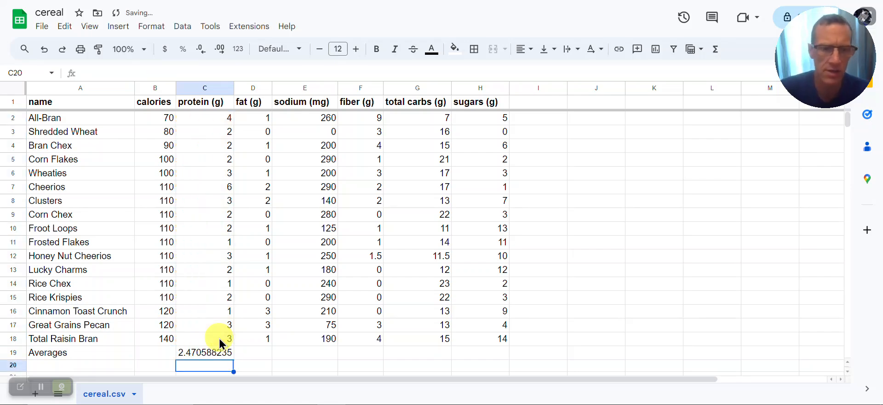
{"action": "left_click", "coordinate": [214, 343]}
{"action": "left_click", "coordinate": [213, 353]}
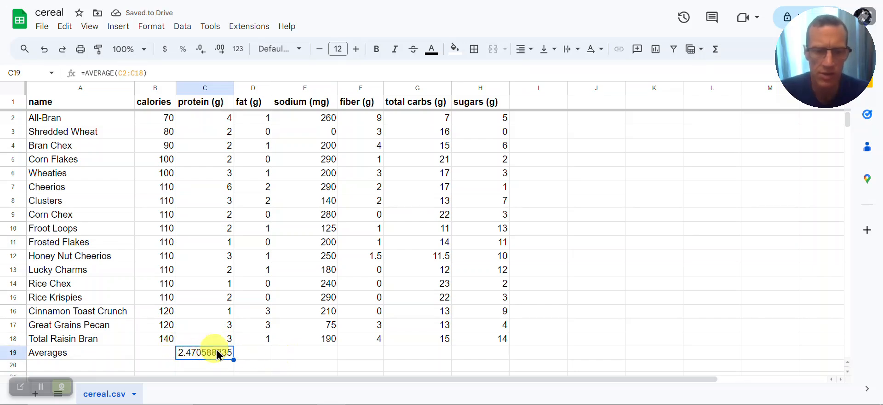
Check the formula behind the protein average in C19 and show its result with one decimal place
{"action": "double_click", "coordinate": [216, 353]}
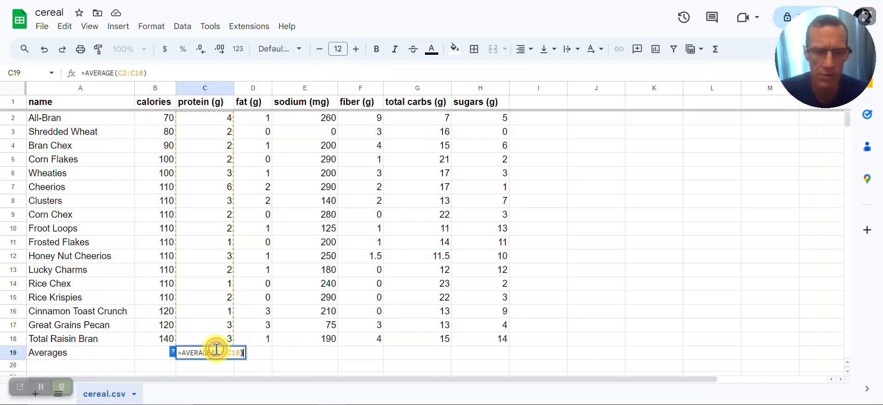
{"action": "left_click", "coordinate": [251, 356]}
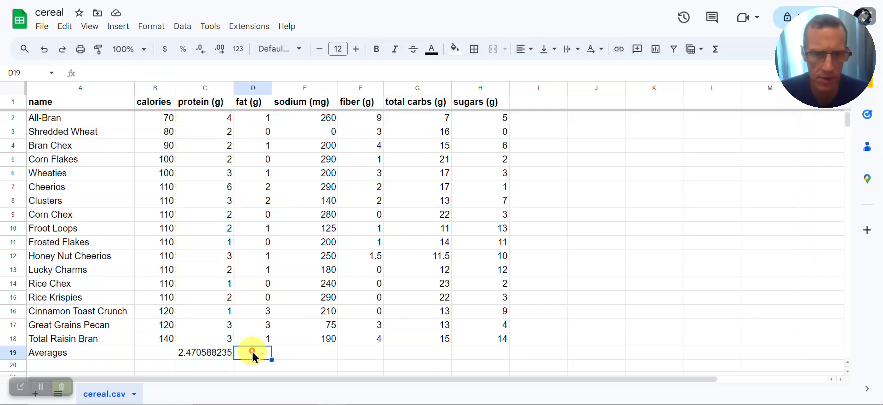
{"action": "left_click", "coordinate": [204, 352]}
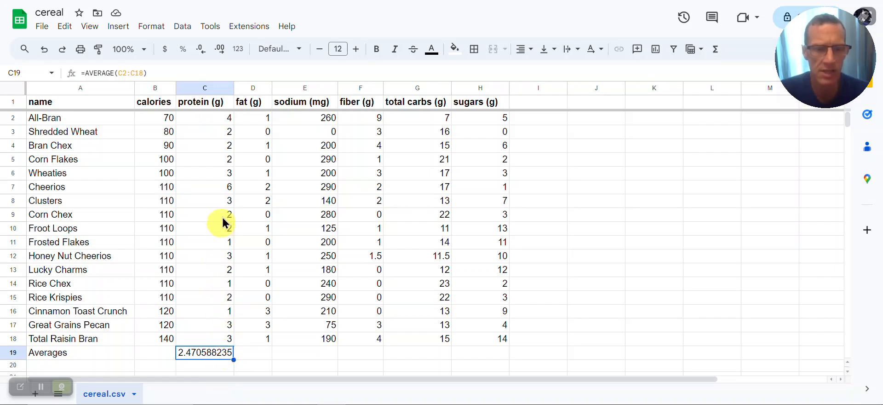
{"action": "left_click", "coordinate": [201, 54]}
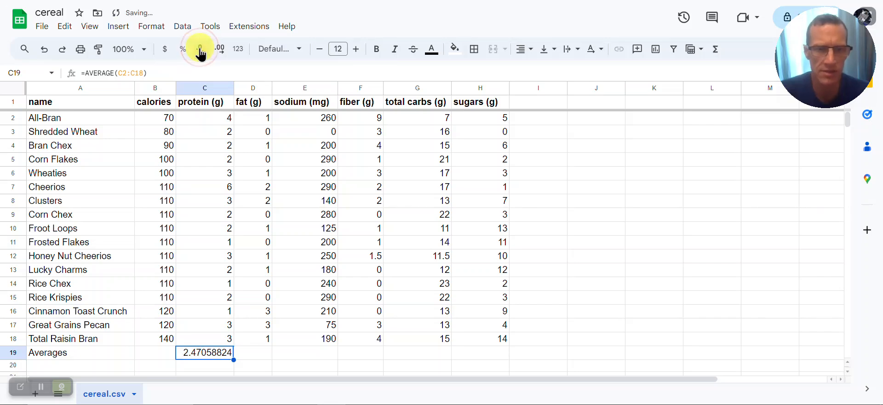
{"action": "left_click", "coordinate": [201, 54]}
{"action": "left_click", "coordinate": [201, 54]}
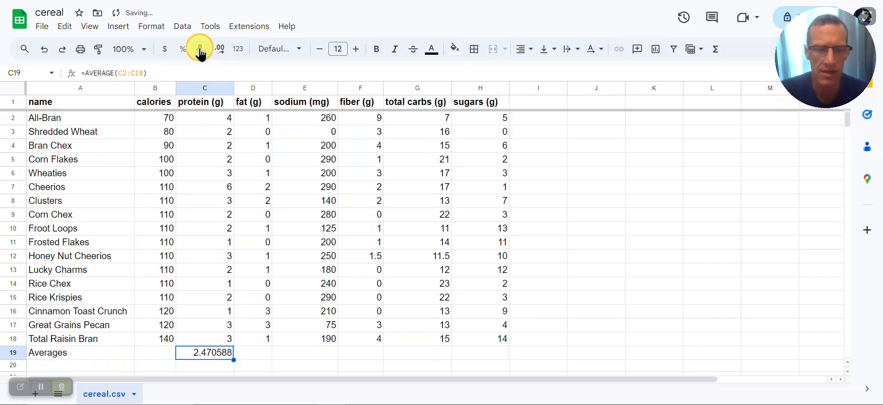
{"action": "left_click", "coordinate": [202, 54]}
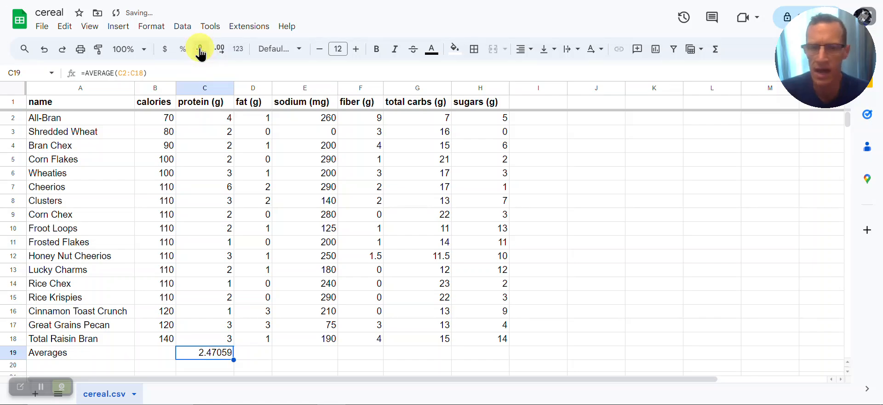
{"action": "left_click", "coordinate": [201, 55]}
{"action": "left_click", "coordinate": [201, 54]}
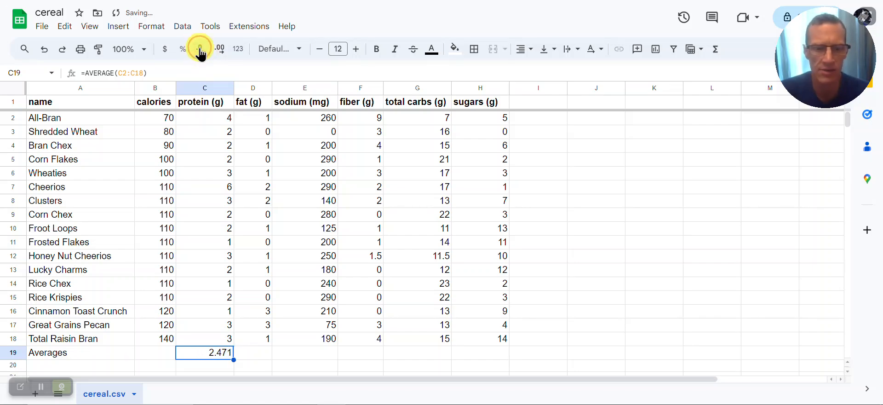
{"action": "left_click", "coordinate": [202, 54]}
{"action": "left_click", "coordinate": [202, 54]}
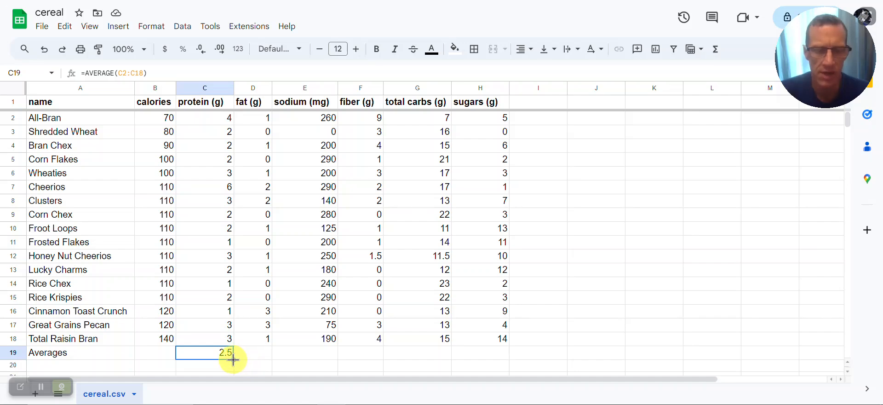
Copy the protein average formula across D19:H19, and check the cell ranges used in the sodium and fiber averages
{"action": "left_click_drag", "start_coordinate": [234, 359], "coordinate": [472, 358]}
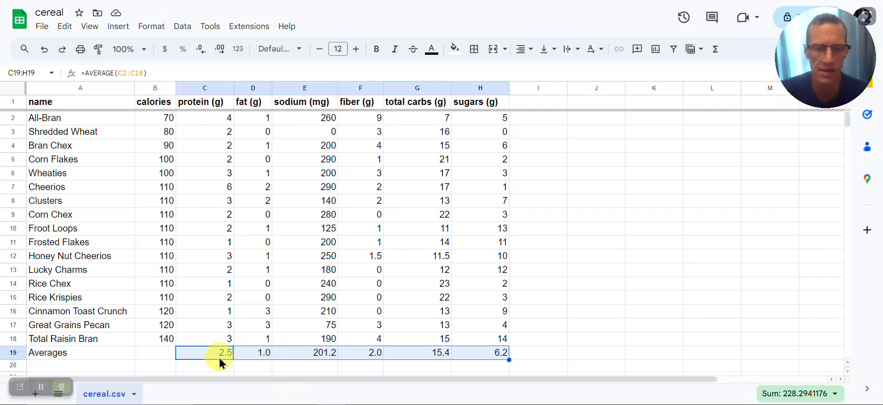
{"action": "left_click", "coordinate": [318, 353]}
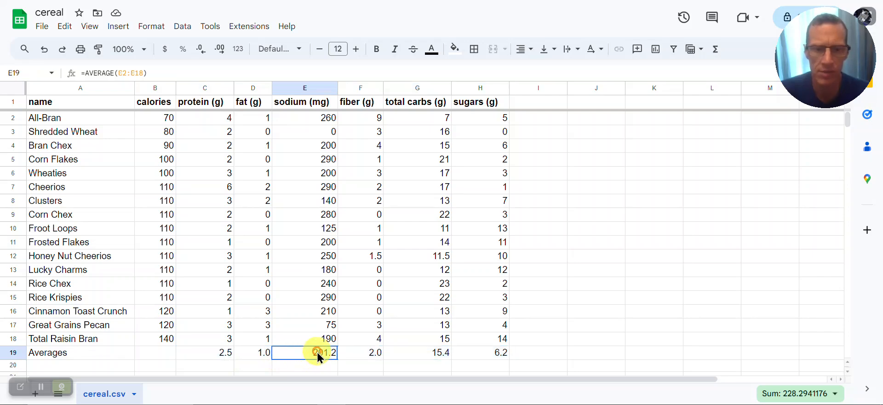
{"action": "double_click", "coordinate": [317, 354]}
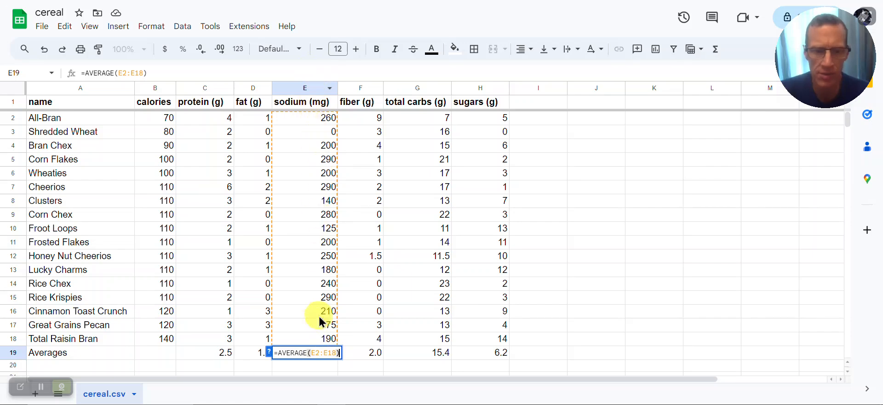
{"action": "left_click", "coordinate": [377, 354]}
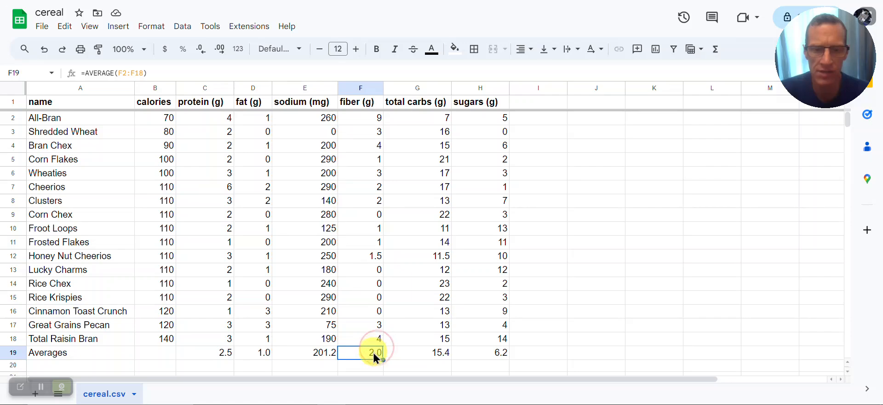
{"action": "double_click", "coordinate": [375, 354]}
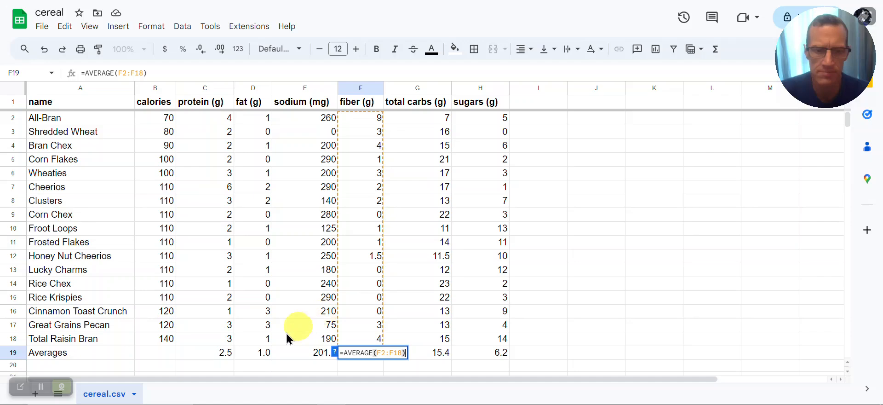
Extend the average formula from C19 to the calories column in B19, with AVERAGE over B2:B17
{"action": "left_click", "coordinate": [166, 355]}
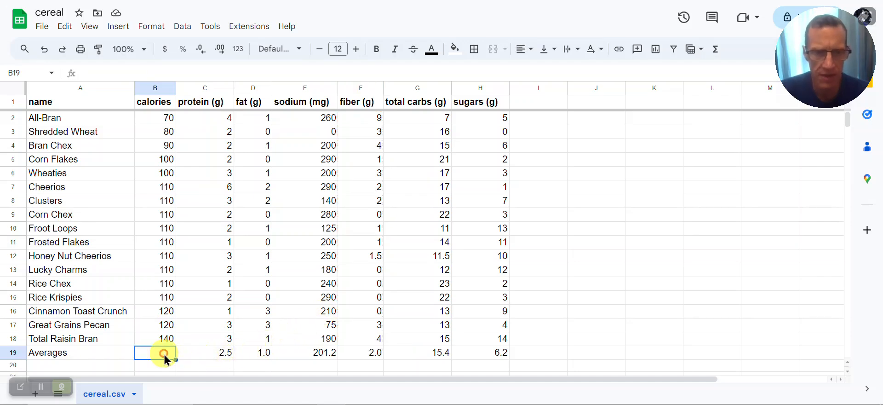
{"action": "left_click", "coordinate": [214, 352]}
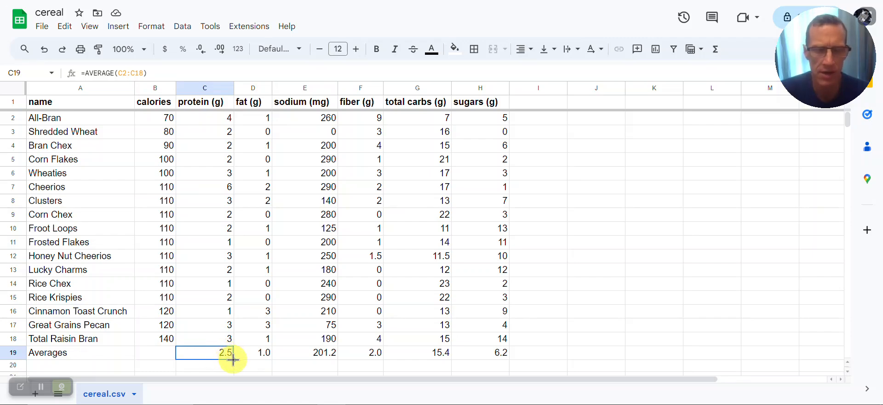
{"action": "left_click_drag", "start_coordinate": [233, 360], "coordinate": [163, 360]}
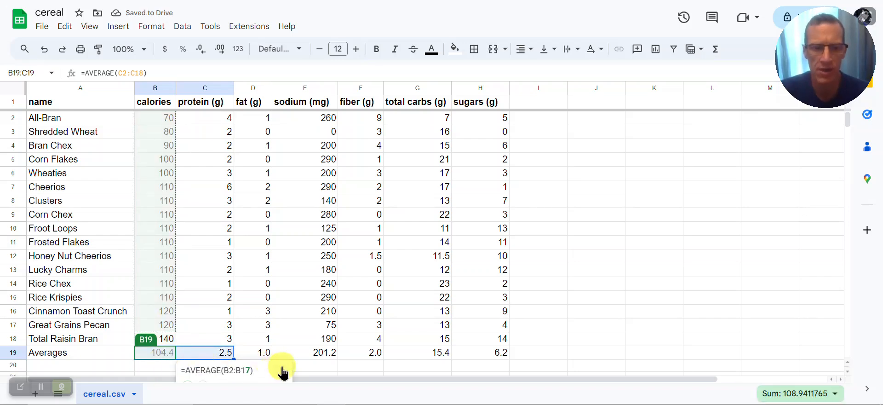
{"action": "key", "text": "ctrl+z"}
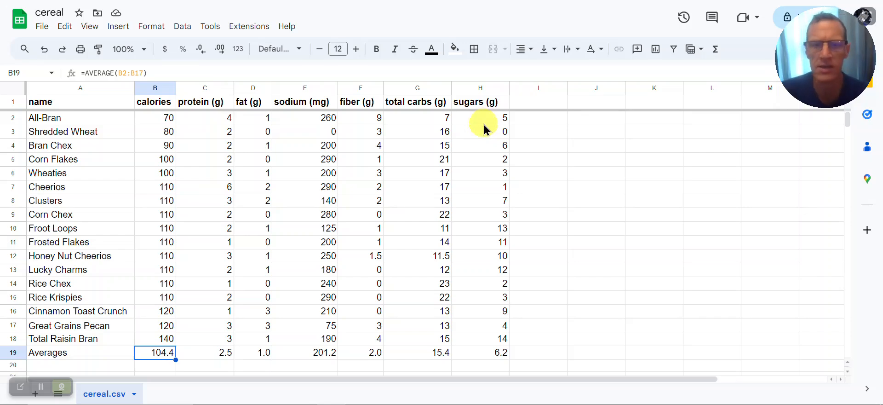
Divide All-Bran's sugars by its total carbs in cell I2 with =H2/G2, and reject the suggested autofill
{"action": "left_click", "coordinate": [528, 119]}
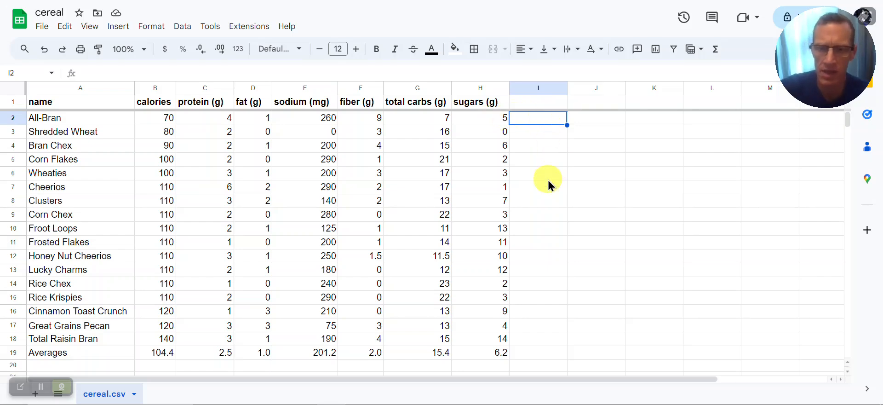
{"action": "type", "text": "="}
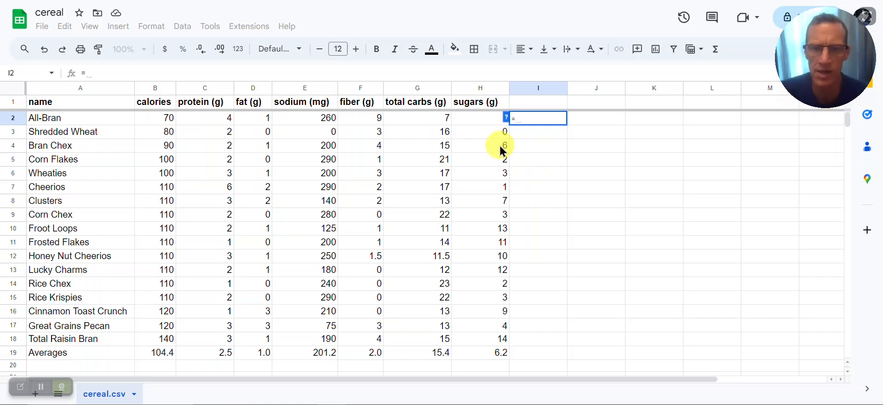
{"action": "left_click", "coordinate": [489, 117]}
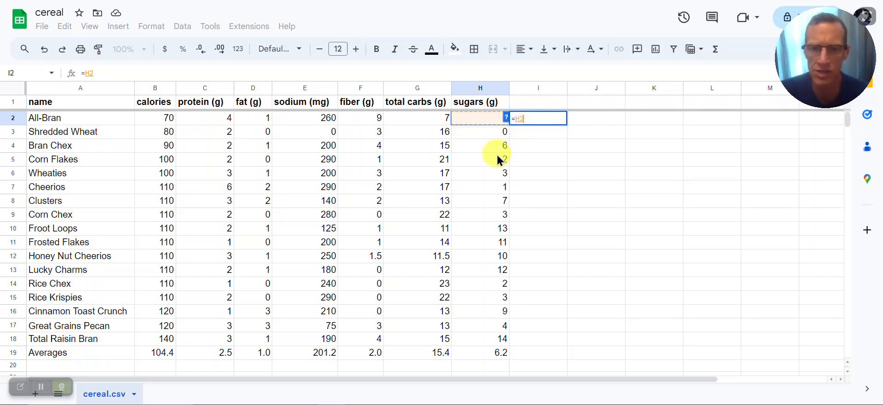
{"action": "type", "text": "/"}
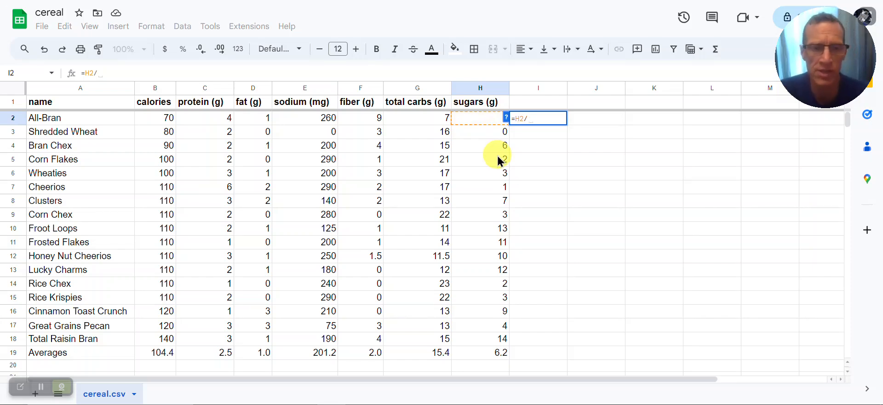
{"action": "left_click", "coordinate": [440, 119]}
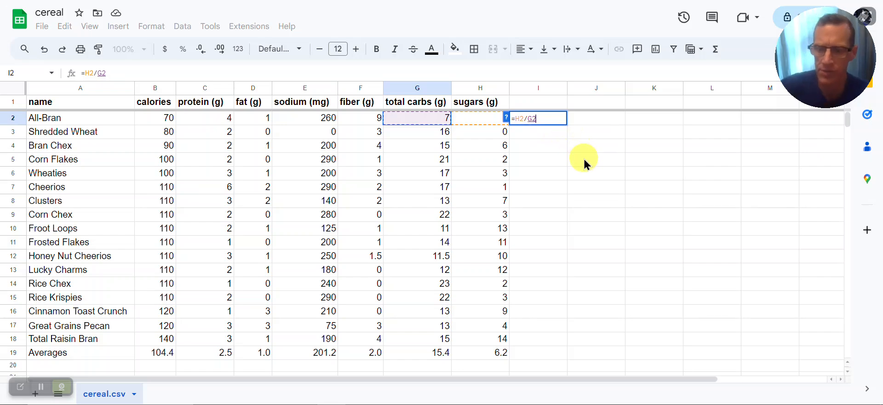
{"action": "key", "text": "Return"}
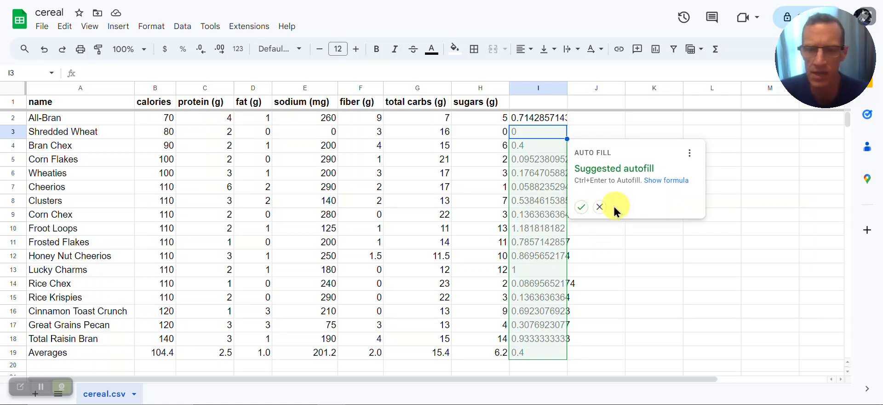
{"action": "left_click", "coordinate": [599, 207]}
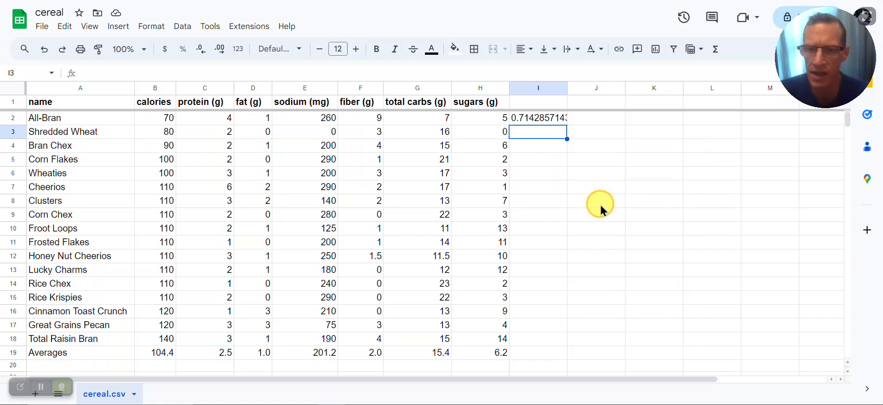
Format the sugar-to-carbs ratio in I2 as a percentage with no decimal places
{"action": "left_click", "coordinate": [551, 117]}
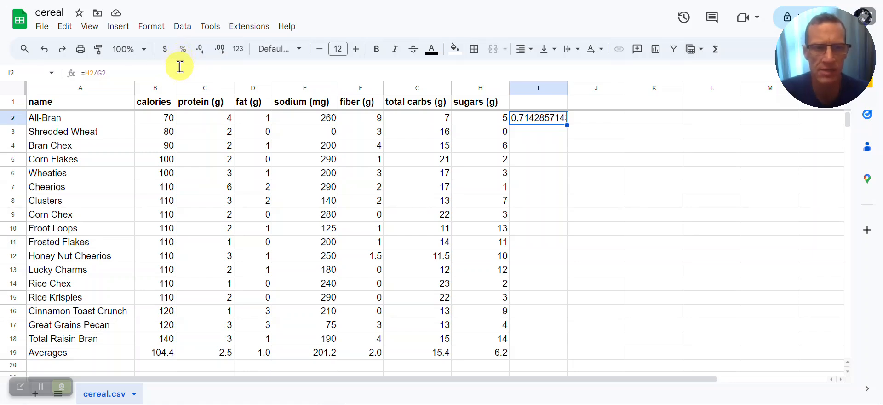
{"action": "left_click", "coordinate": [158, 27]}
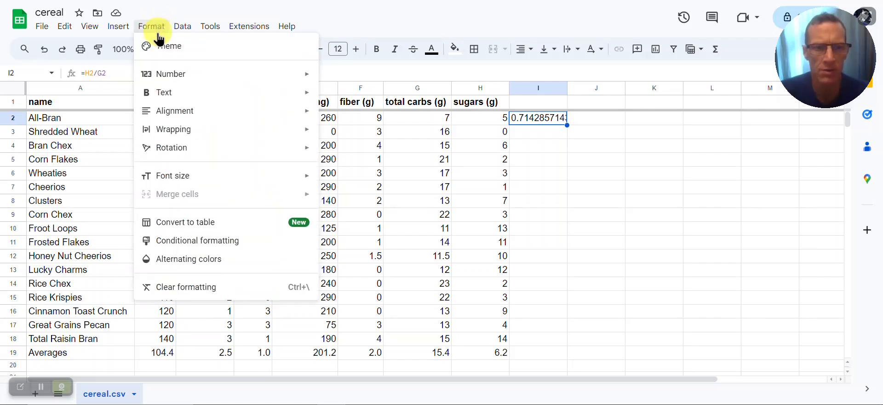
{"action": "mouse_move", "coordinate": [188, 76]}
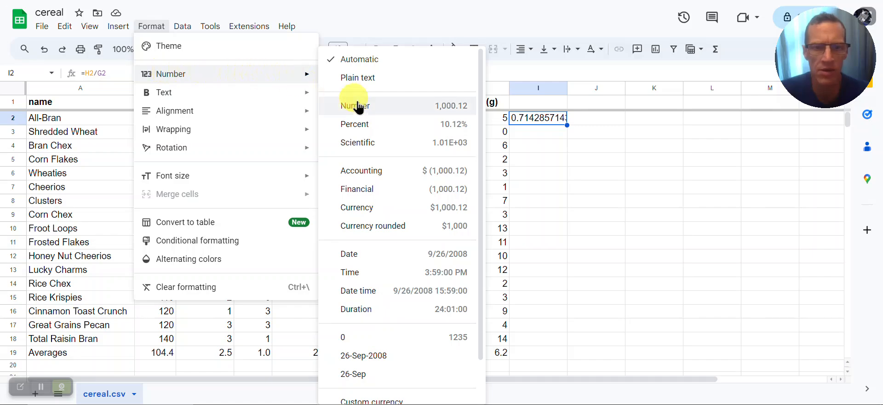
{"action": "left_click", "coordinate": [362, 130]}
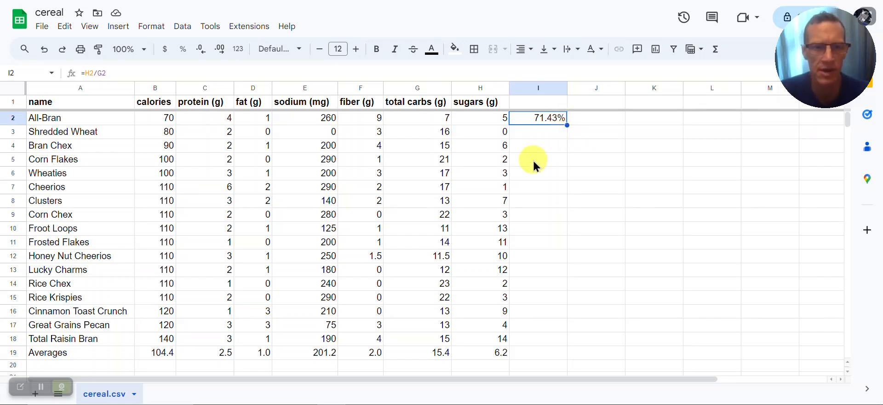
{"action": "left_click", "coordinate": [204, 55]}
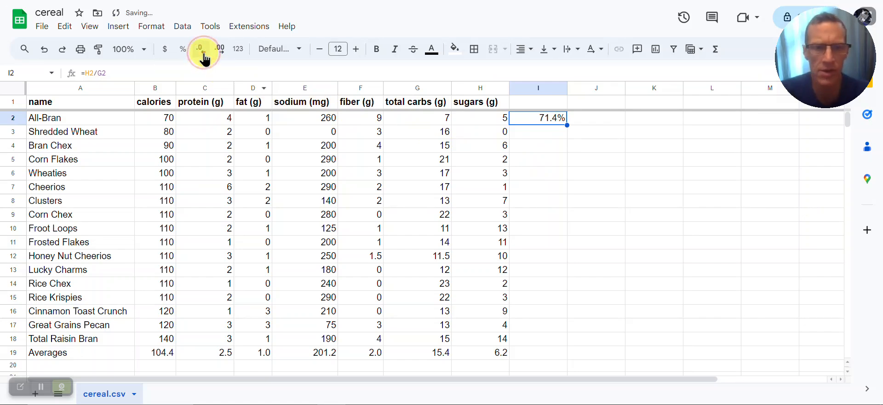
{"action": "left_click", "coordinate": [204, 55]}
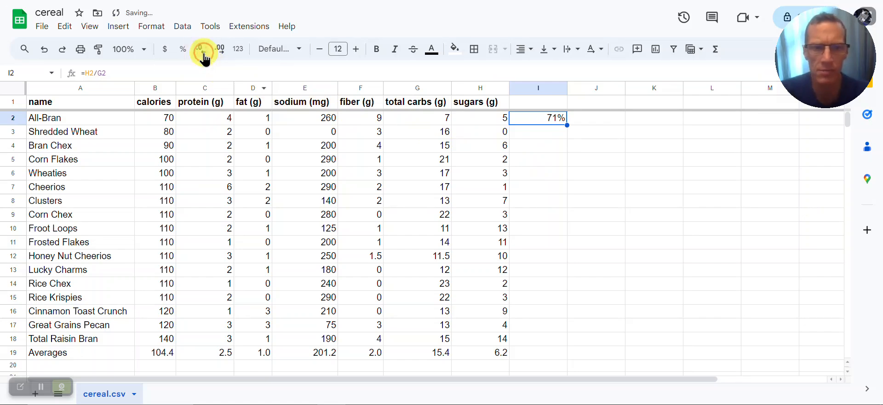
{"action": "left_click", "coordinate": [538, 153]}
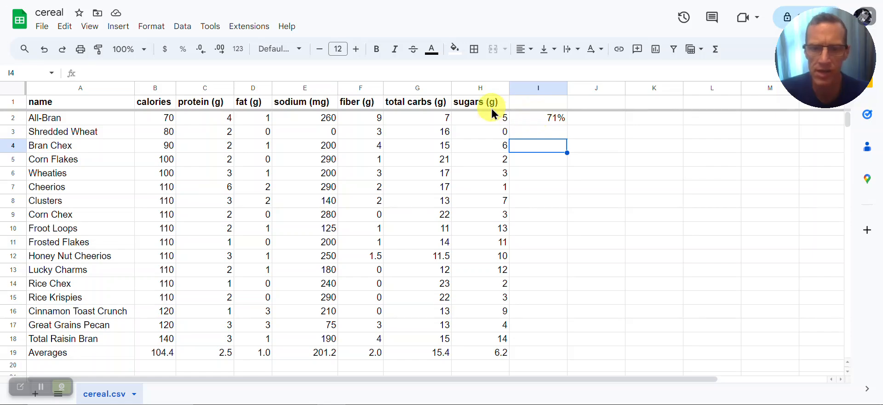
Copy the percentage formula from I2 down through I18 for all the cereals
{"action": "left_click", "coordinate": [551, 117]}
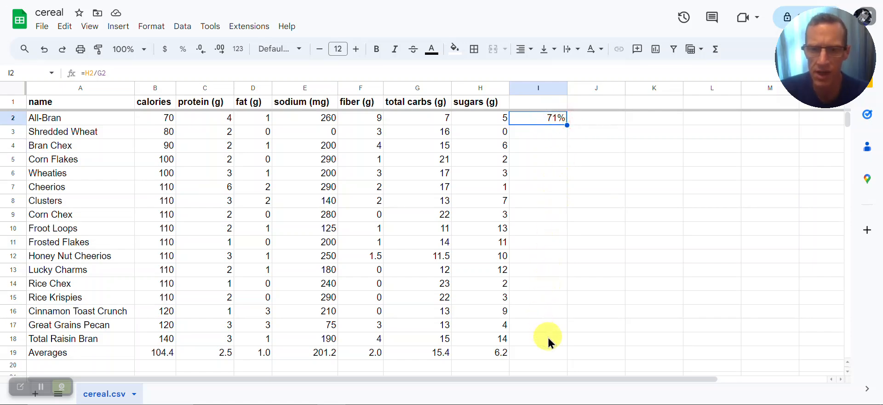
{"action": "left_click_drag", "start_coordinate": [568, 125], "coordinate": [566, 341]}
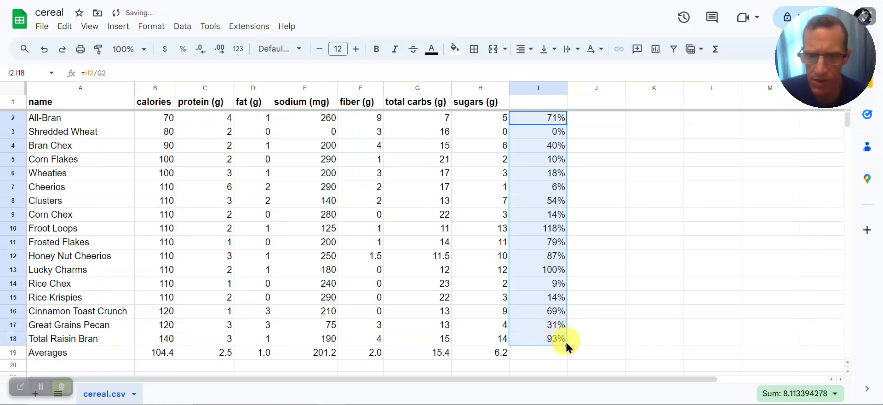
{"action": "left_click", "coordinate": [612, 309]}
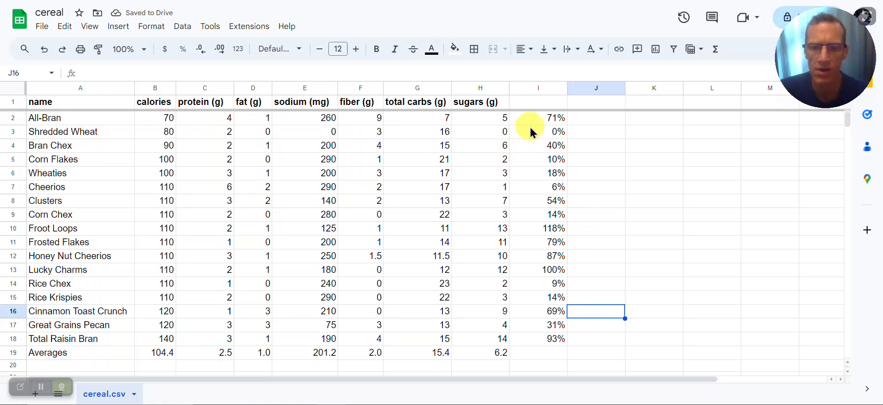